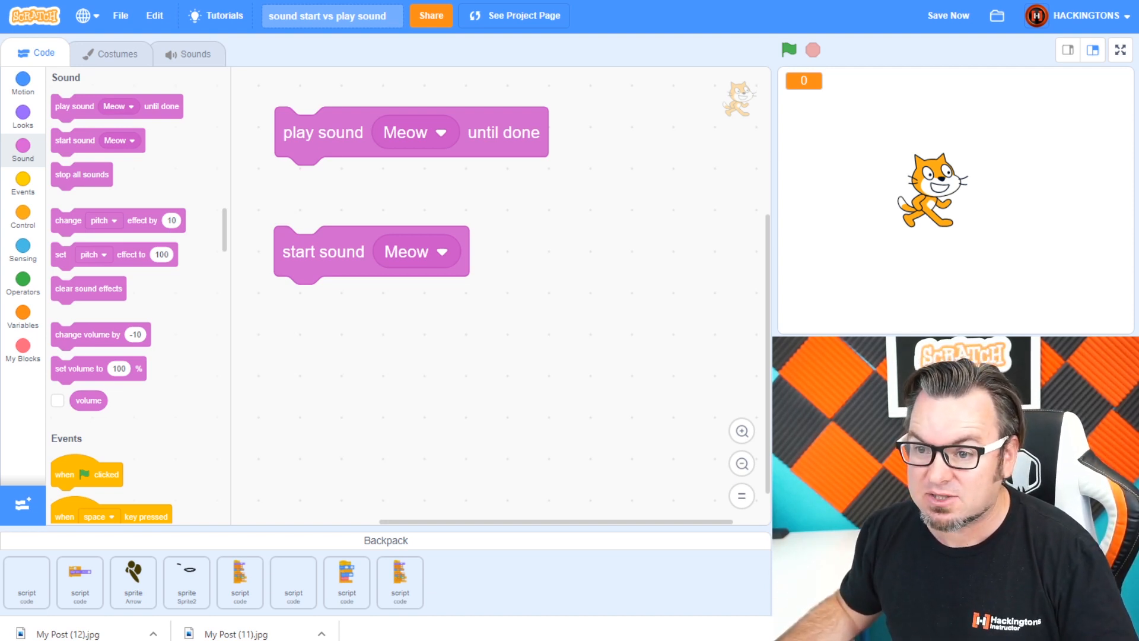
Step: Preview the Meow sound and spread the loose sound blocks apart in the workspace
{"action": "left_click_drag", "start_coordinate": [306, 144], "coordinate": [302, 157]}
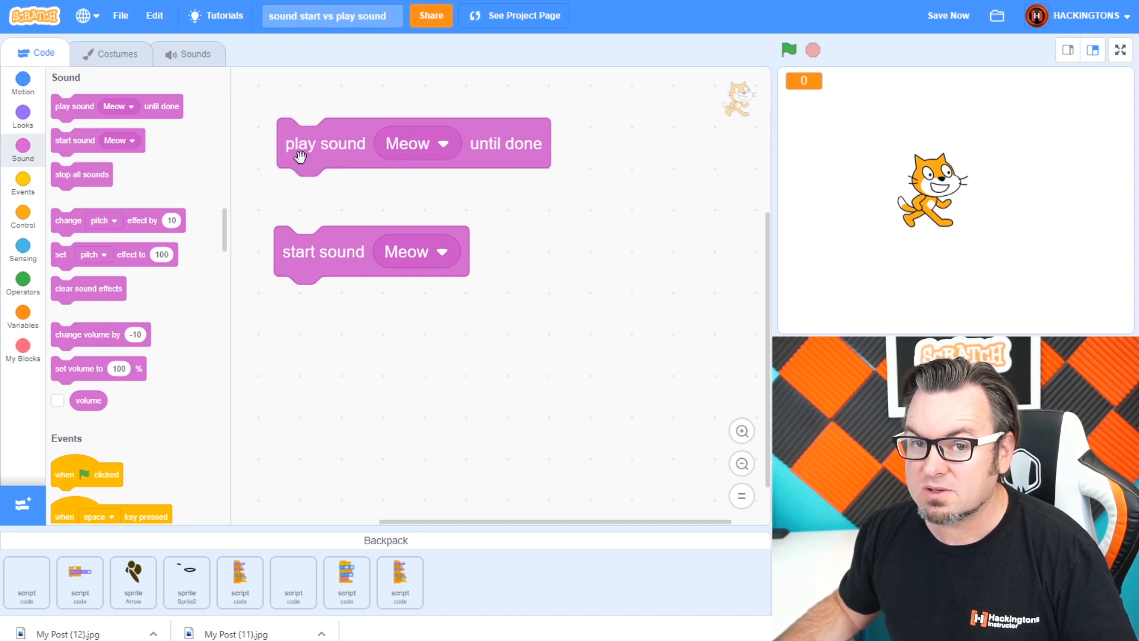
{"action": "left_click", "coordinate": [302, 157]}
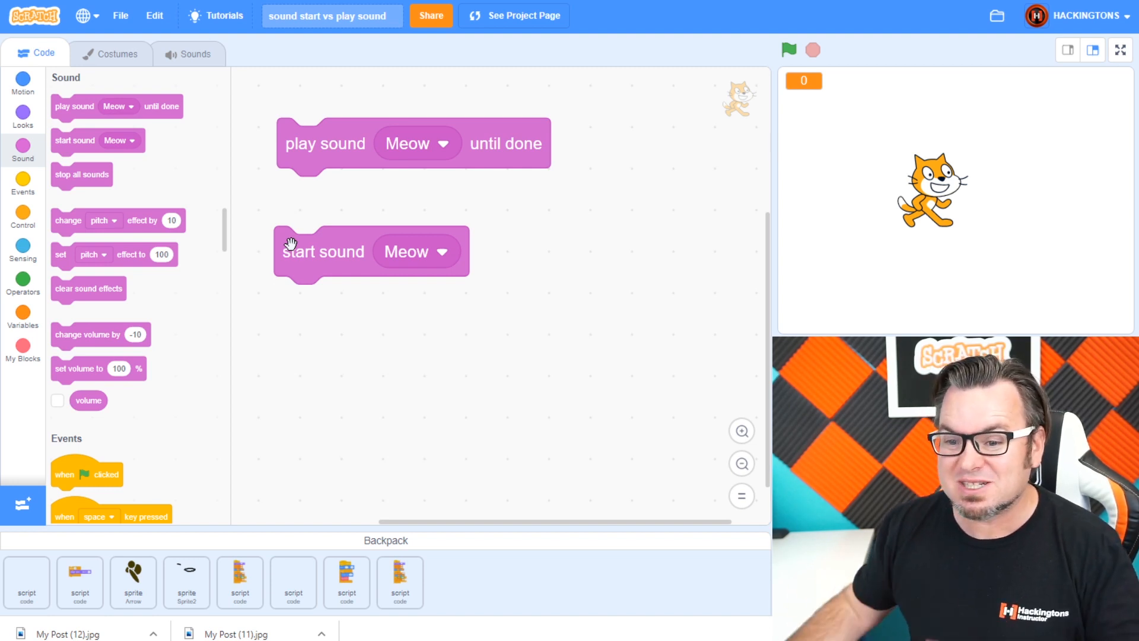
{"action": "left_click_drag", "start_coordinate": [336, 156], "coordinate": [462, 432]}
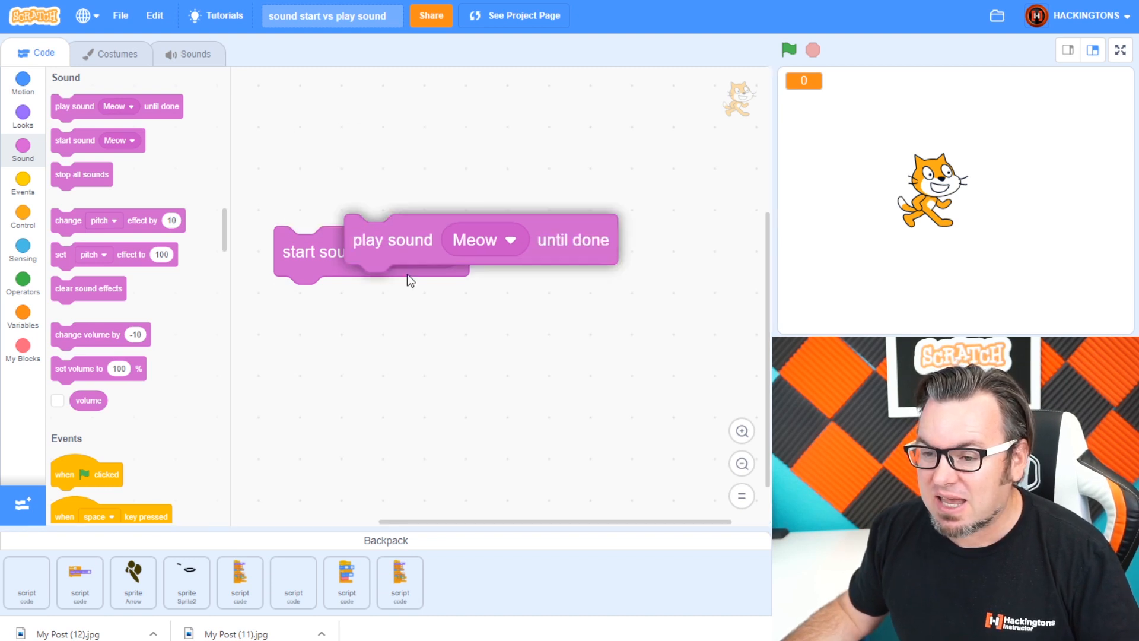
{"action": "left_click_drag", "start_coordinate": [321, 270], "coordinate": [306, 349]}
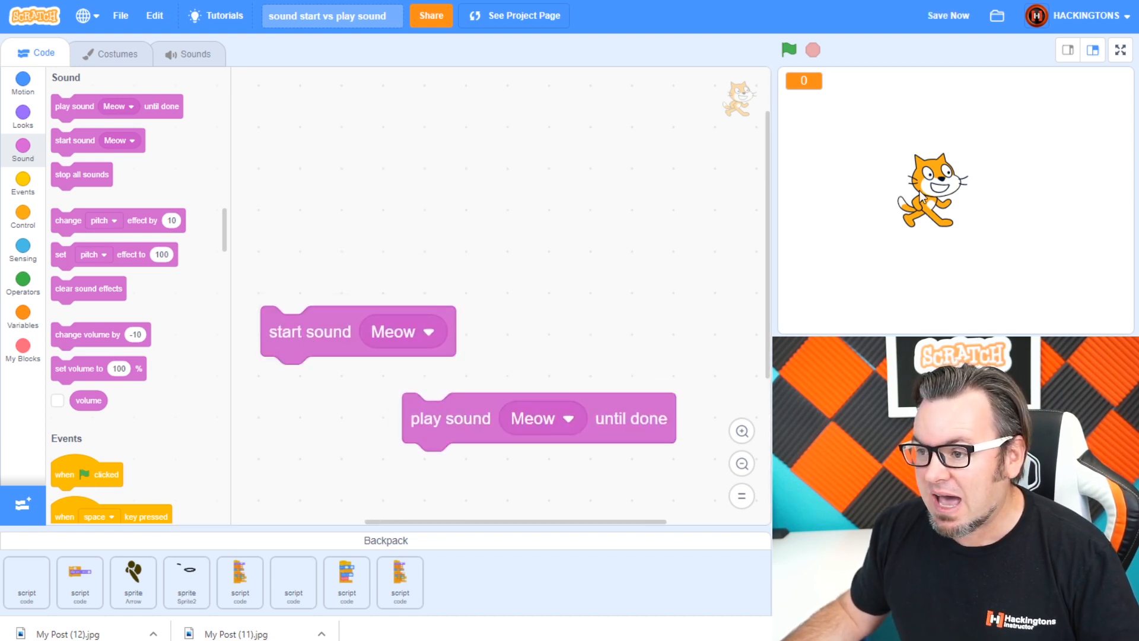
{"action": "left_click_drag", "start_coordinate": [925, 197], "coordinate": [940, 189]}
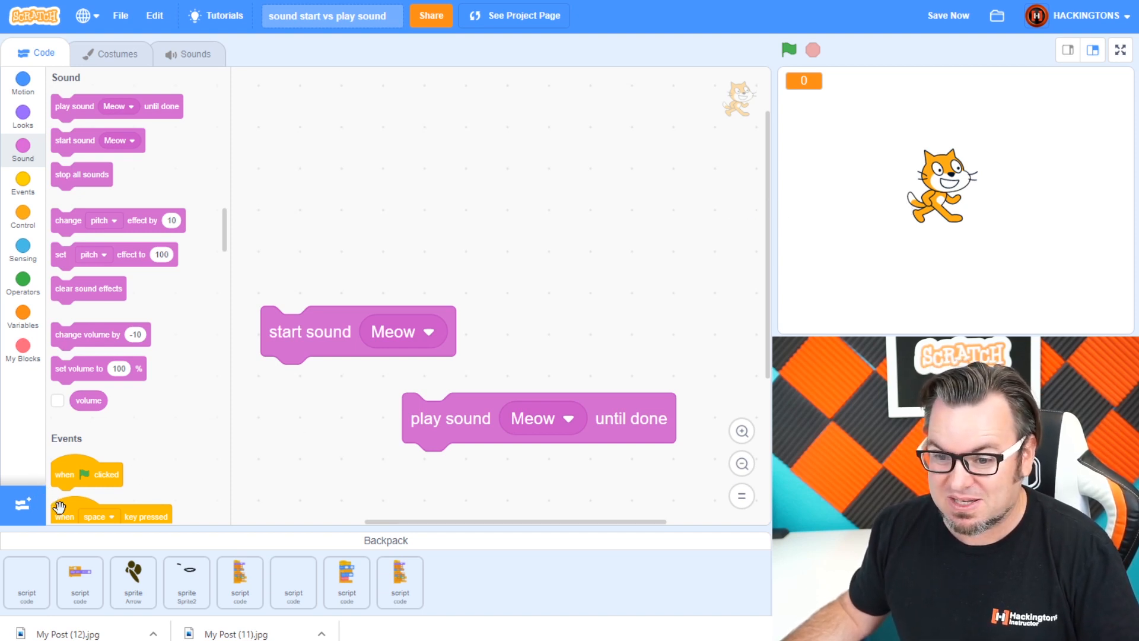
{"action": "scroll", "coordinate": [61, 514], "scroll_direction": "down", "scroll_amount": 1}
{"action": "scroll", "coordinate": [111, 364], "scroll_direction": "down", "scroll_amount": 2}
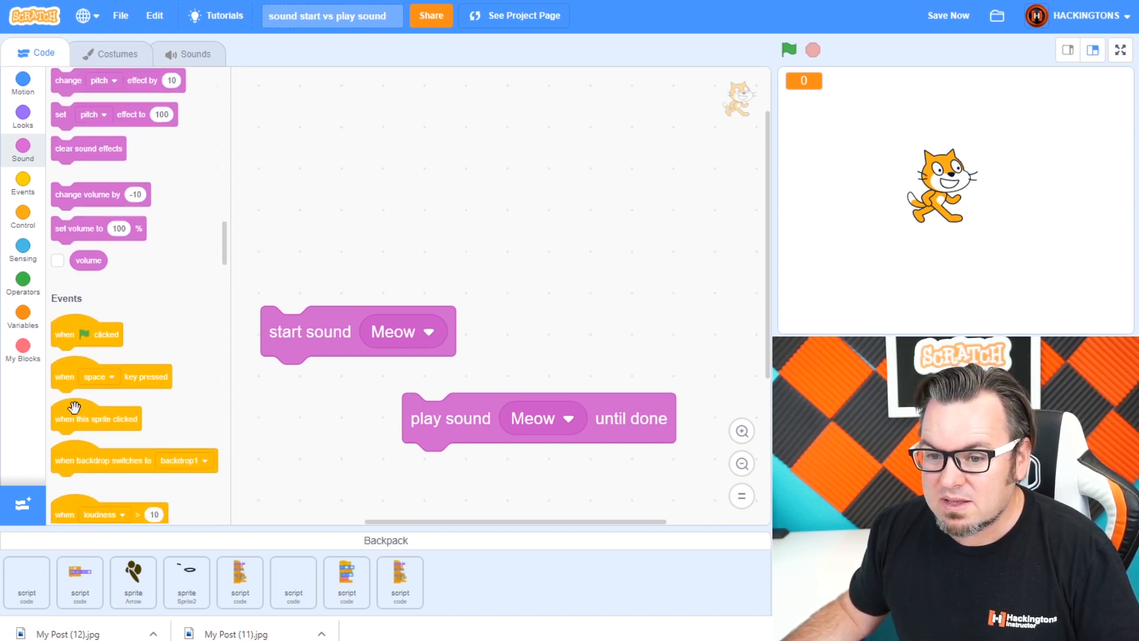
{"action": "mouse_move", "coordinate": [74, 411]}
{"action": "left_mouse_down"}
{"action": "mouse_move", "coordinate": [186, 254]}
{"action": "mouse_move", "coordinate": [315, 130]}
{"action": "left_mouse_up"}
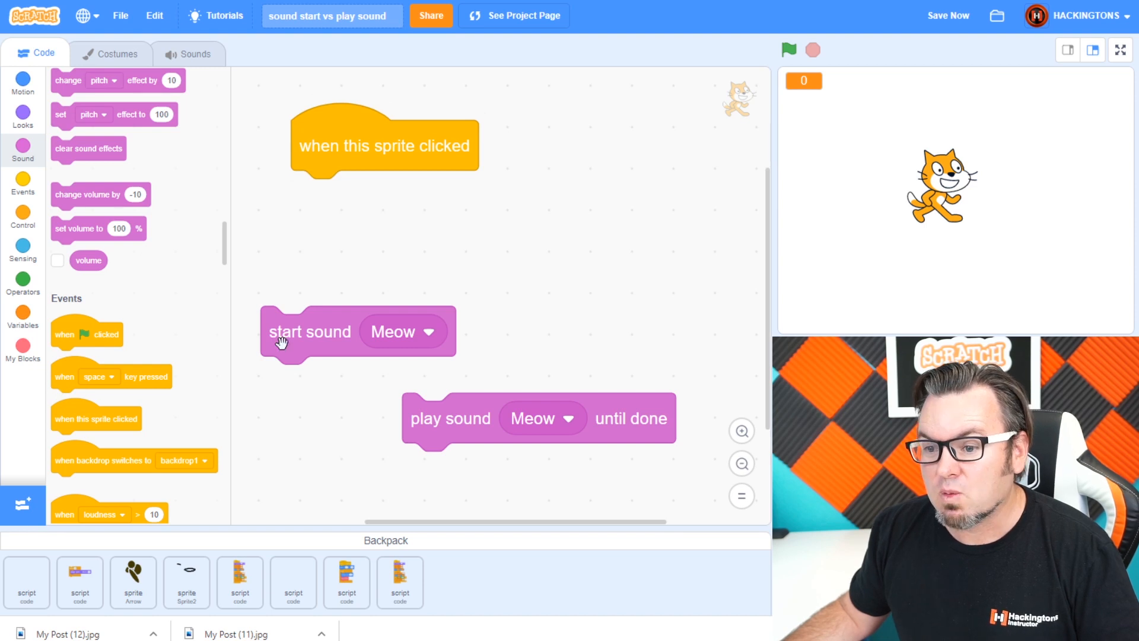
Step: Snap 'start sound Meow' then 'change sound finished by 1' under the sprite-clicked hat
{"action": "left_click_drag", "start_coordinate": [279, 343], "coordinate": [347, 221]}
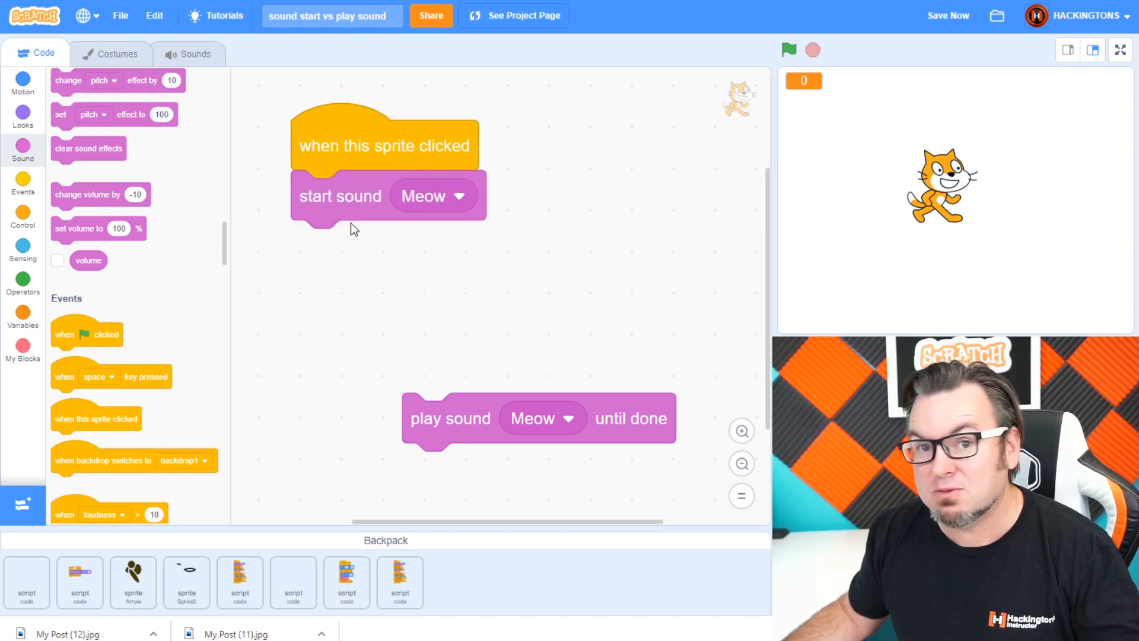
{"action": "left_click", "coordinate": [22, 314]}
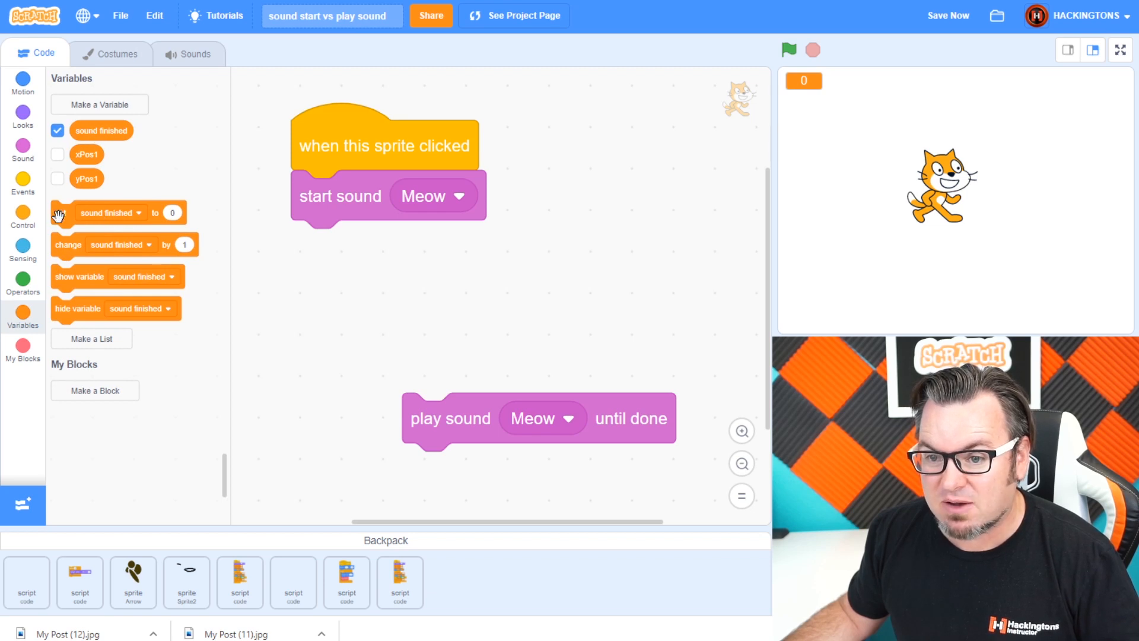
{"action": "left_click_drag", "start_coordinate": [58, 250], "coordinate": [299, 249]}
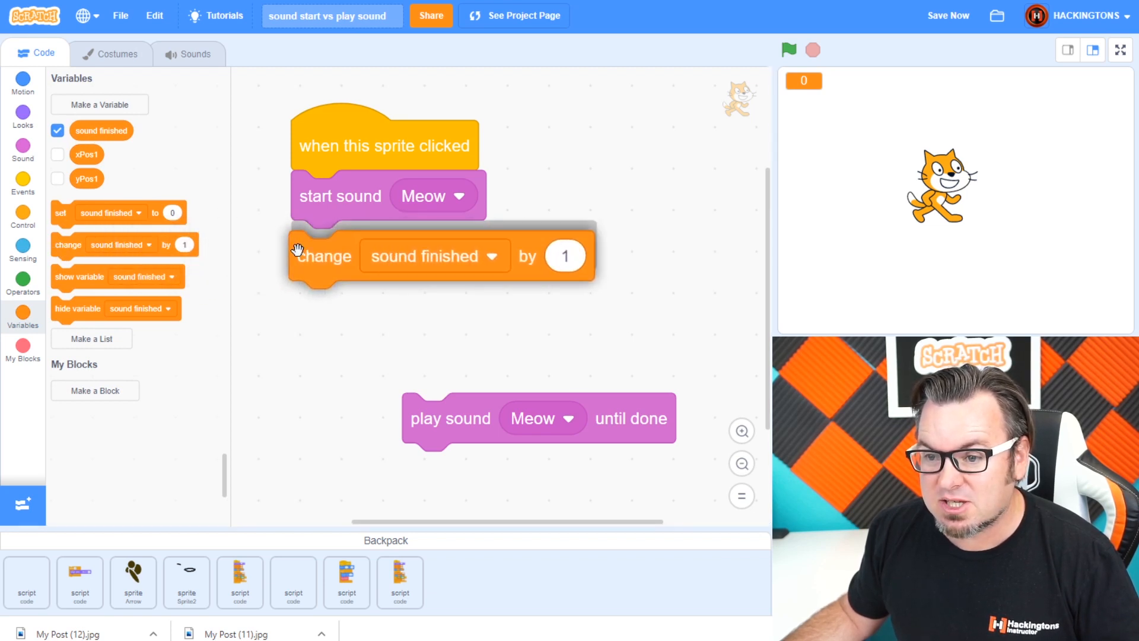
{"action": "left_click_drag", "start_coordinate": [796, 82], "coordinate": [801, 88]}
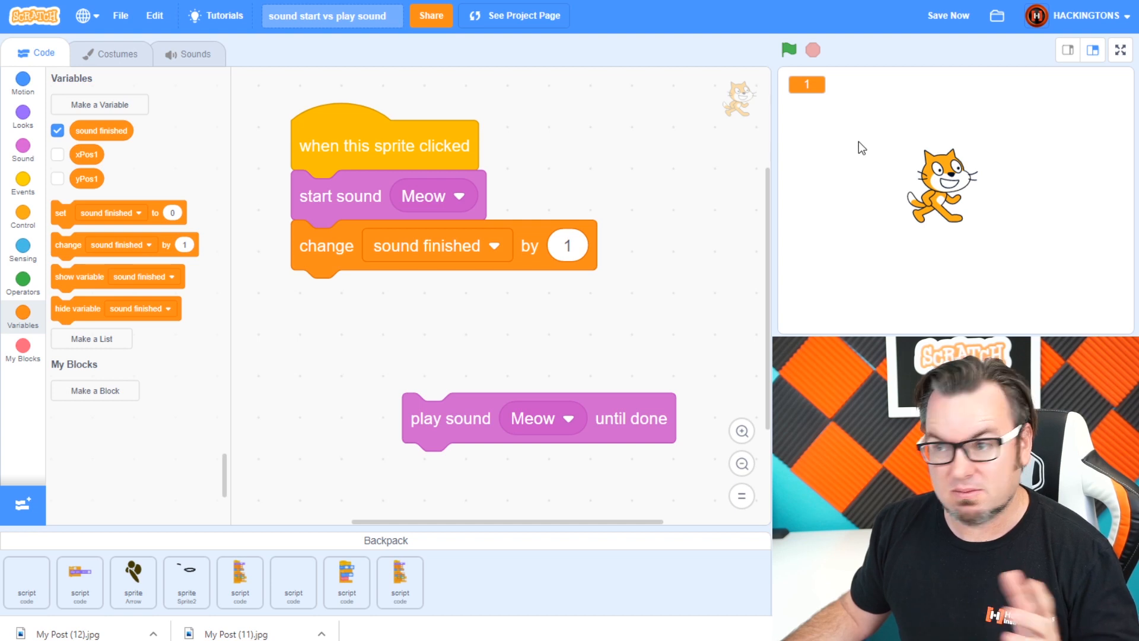
Step: Keep the counter as a normal readout, click the cat to run the script, then detach the blocks from the hat
{"action": "left_click_drag", "start_coordinate": [809, 87], "coordinate": [814, 104]}
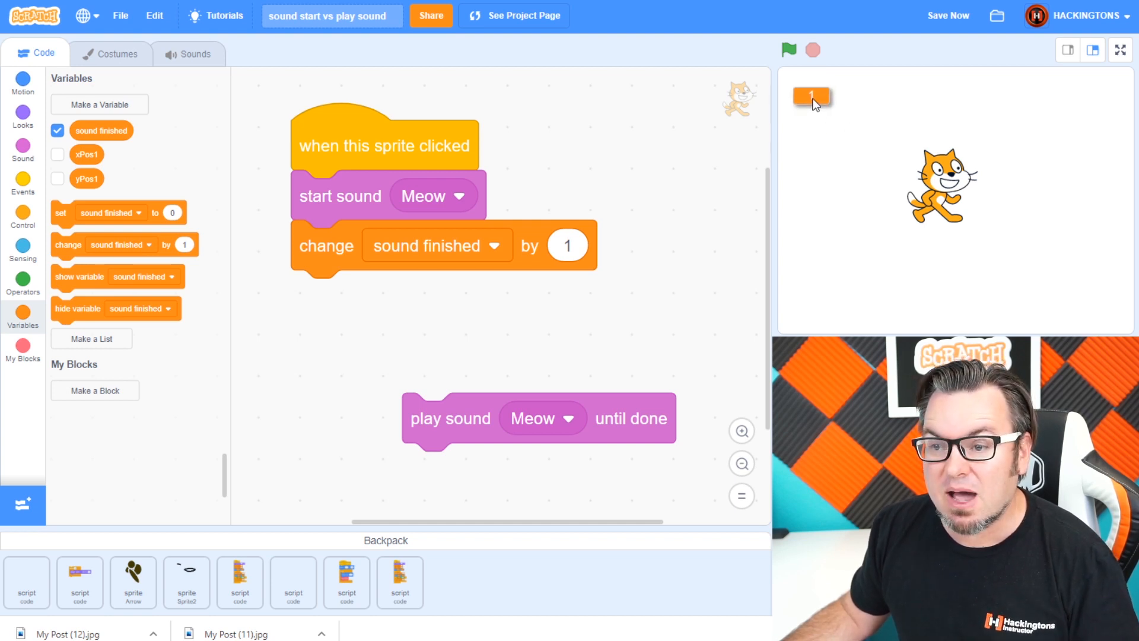
{"action": "right_click", "coordinate": [817, 107]}
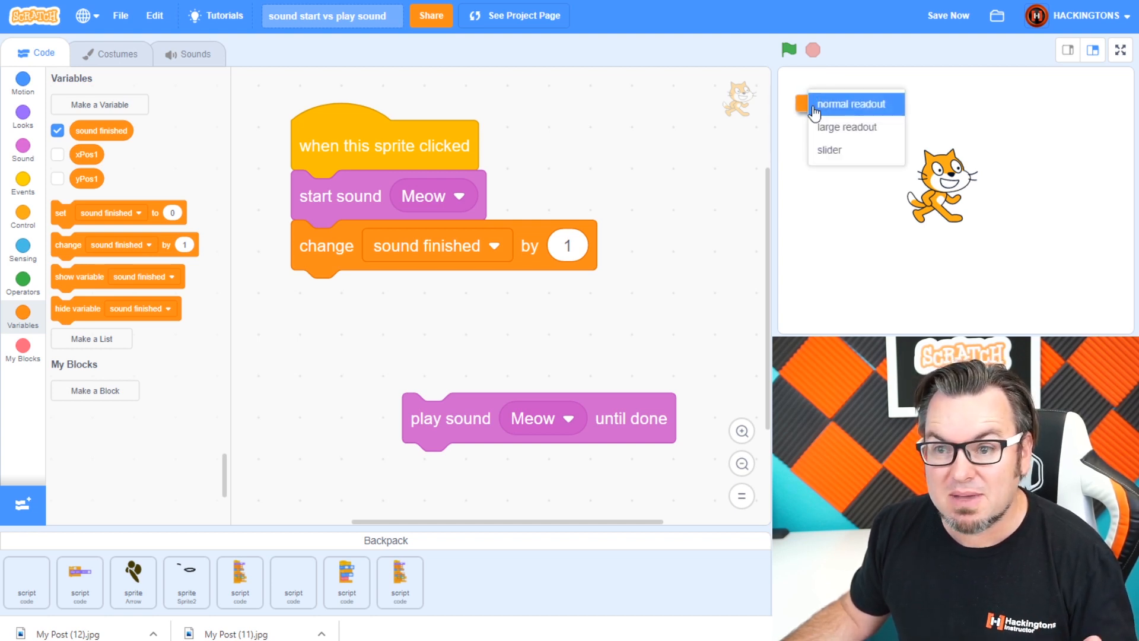
{"action": "left_click", "coordinate": [923, 285]}
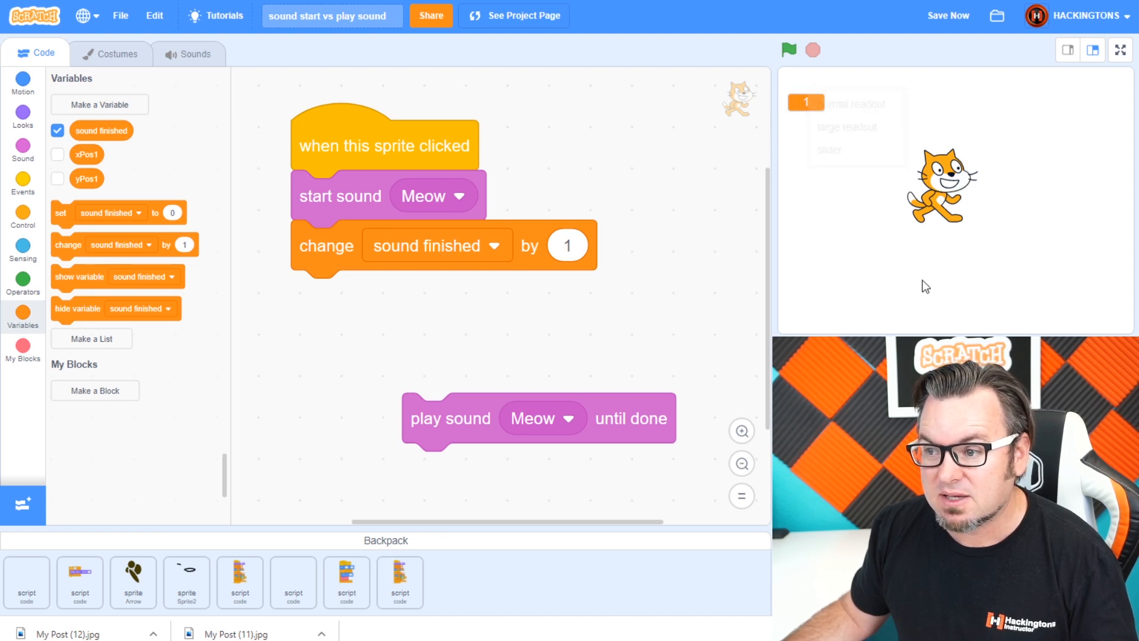
{"action": "double_click", "coordinate": [942, 189]}
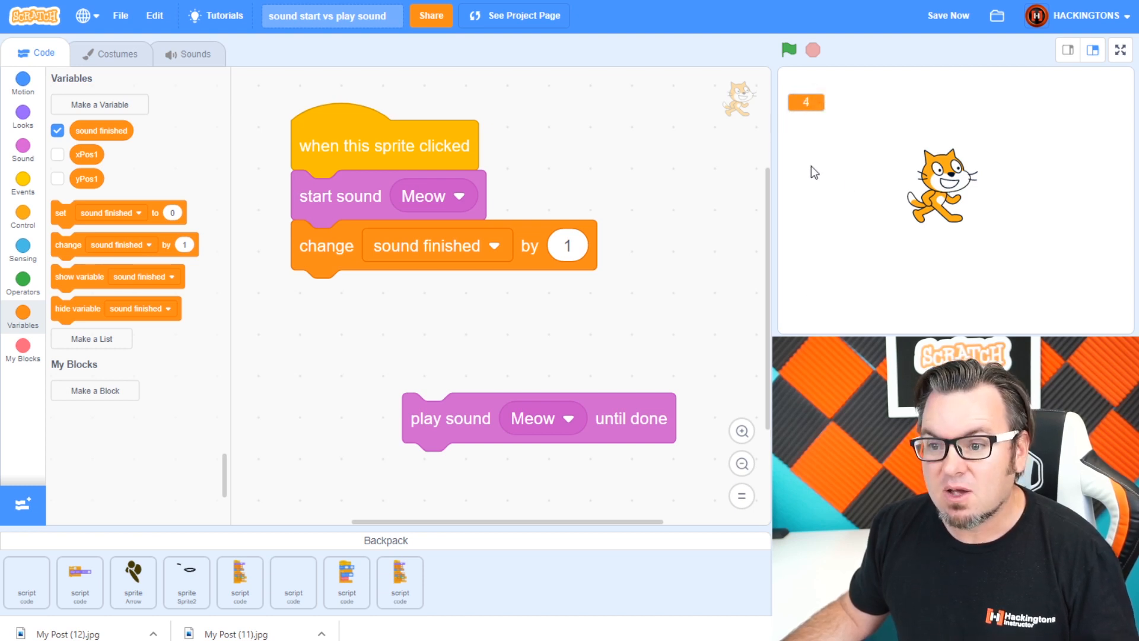
{"action": "left_click_drag", "start_coordinate": [306, 214], "coordinate": [342, 208]}
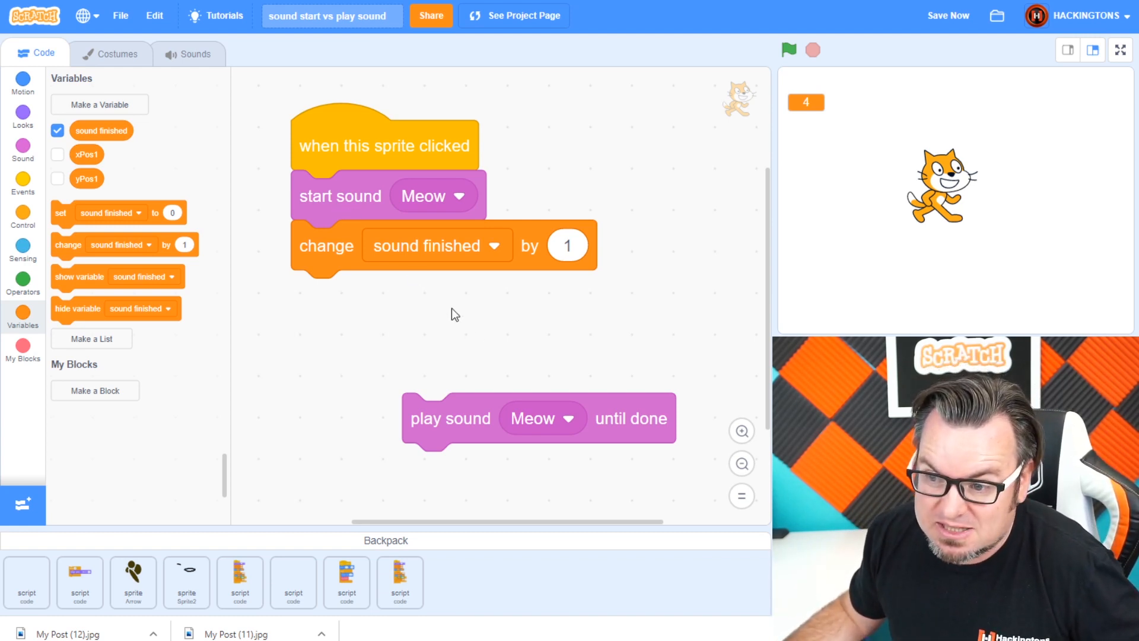
Step: Replace 'start sound Meow' with 'play sound Meow until done' above 'change sound finished by 1'
{"action": "left_click_drag", "start_coordinate": [455, 420], "coordinate": [476, 377]}
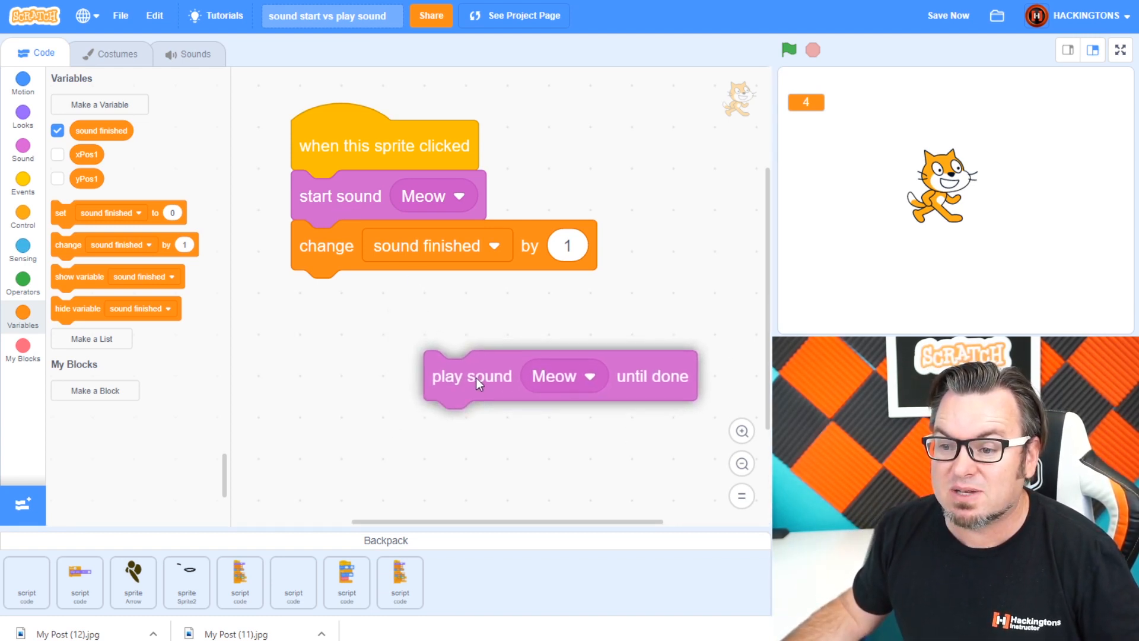
{"action": "left_click_drag", "start_coordinate": [315, 262], "coordinate": [307, 448]}
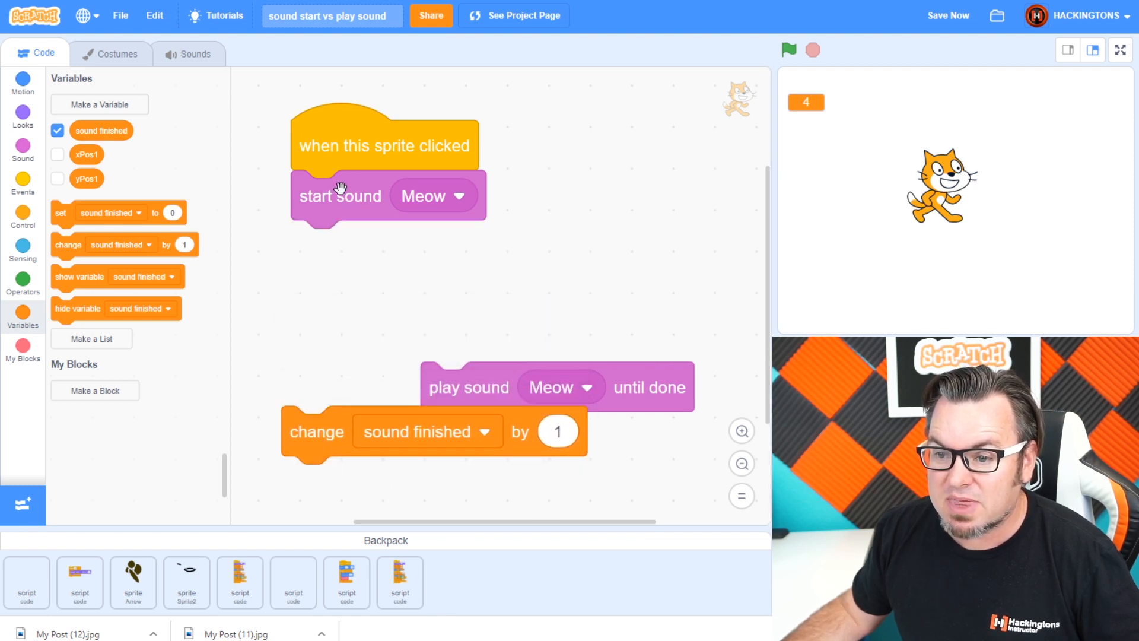
{"action": "left_click_drag", "start_coordinate": [341, 189], "coordinate": [209, 321]}
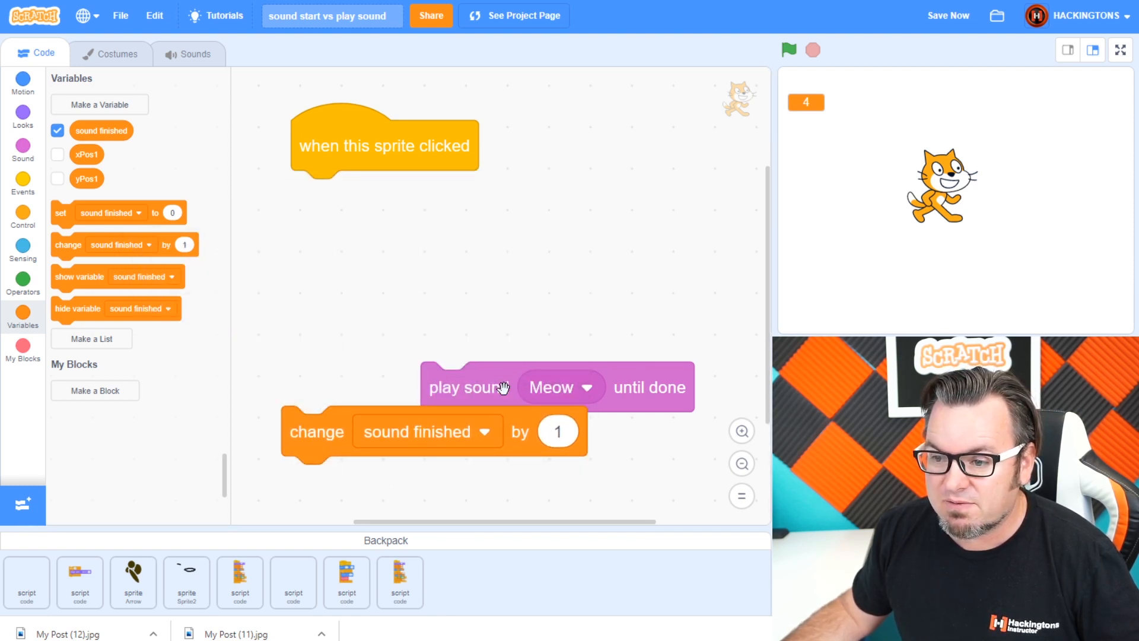
{"action": "left_click_drag", "start_coordinate": [503, 387], "coordinate": [374, 195]}
{"action": "left_click_drag", "start_coordinate": [394, 438], "coordinate": [421, 276]}
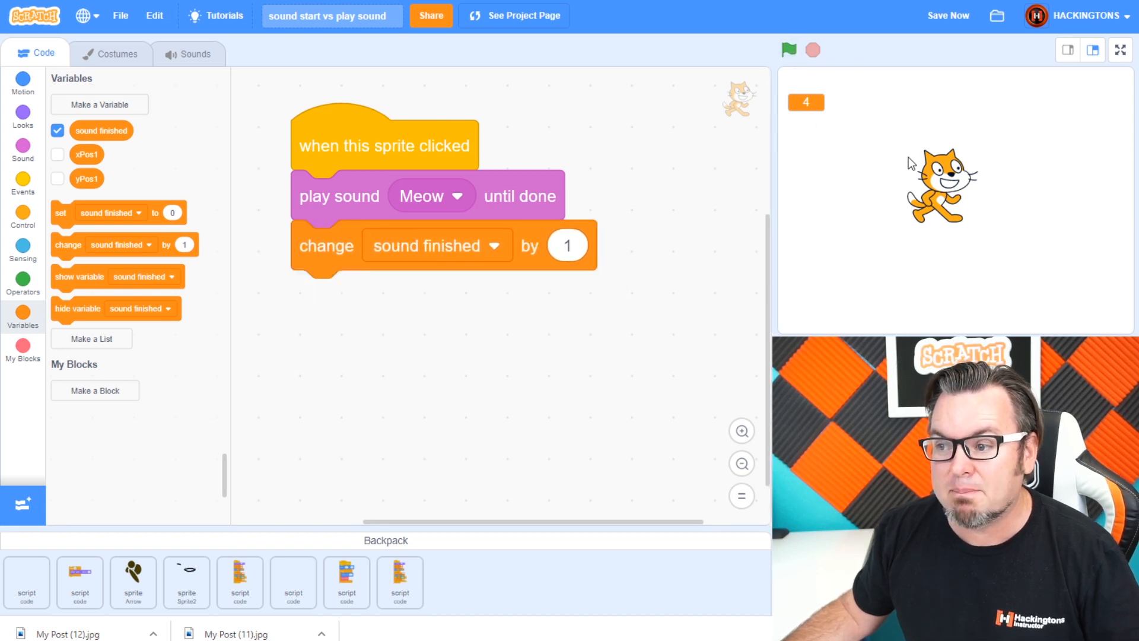
Step: Move the counter beside the cat and click the cat repeatedly until it reads 7
{"action": "left_click", "coordinate": [945, 178]}
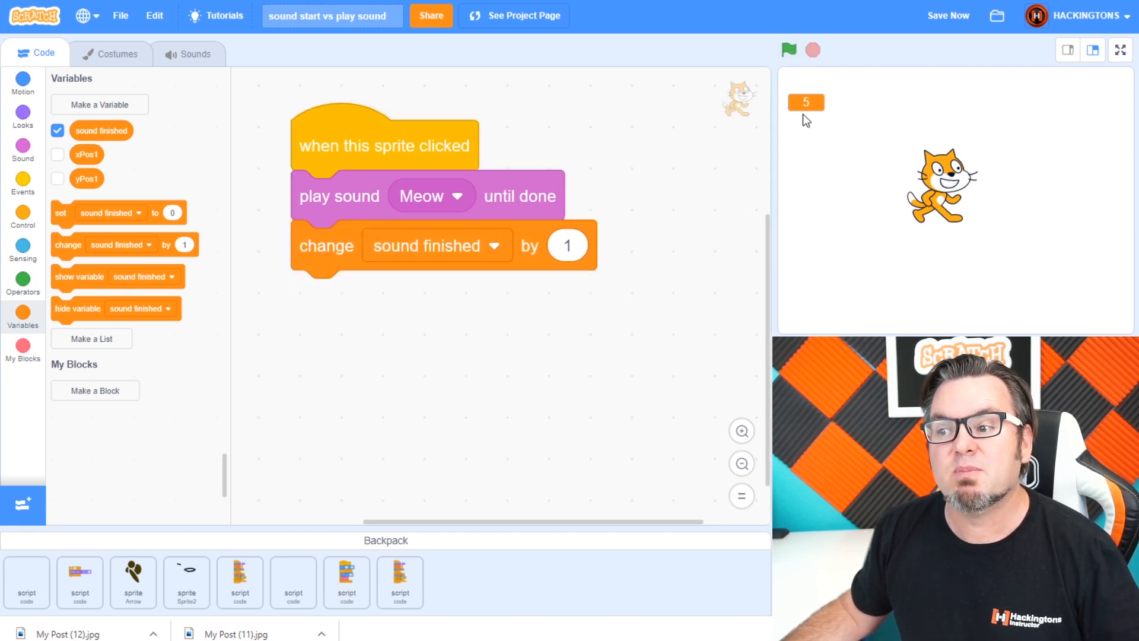
{"action": "left_click_drag", "start_coordinate": [802, 105], "coordinate": [871, 151]}
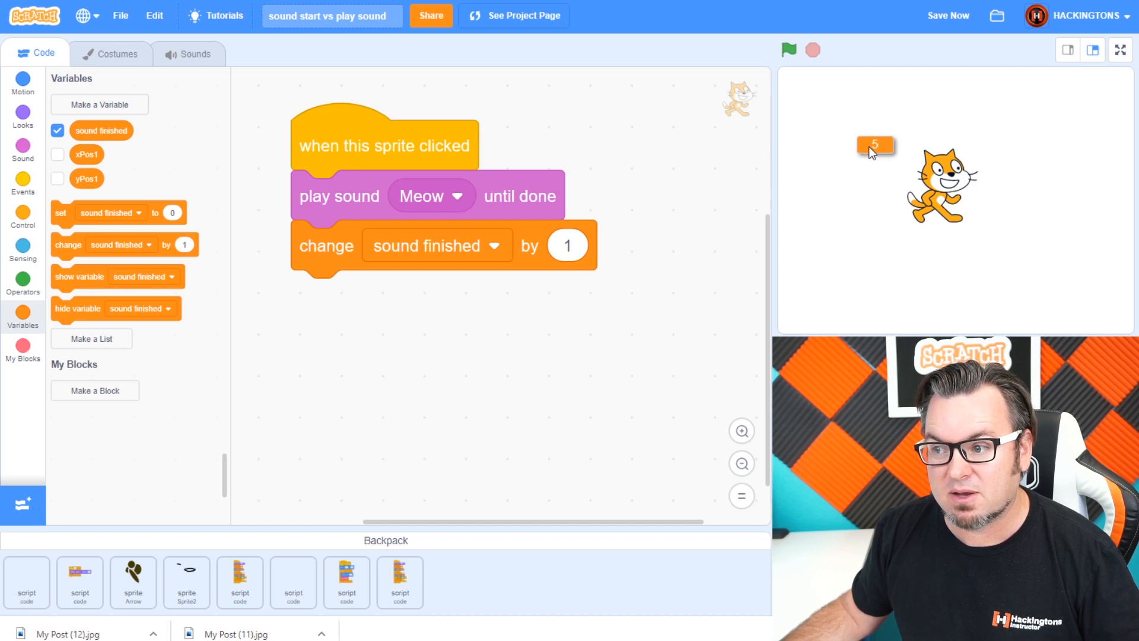
{"action": "left_click", "coordinate": [939, 183]}
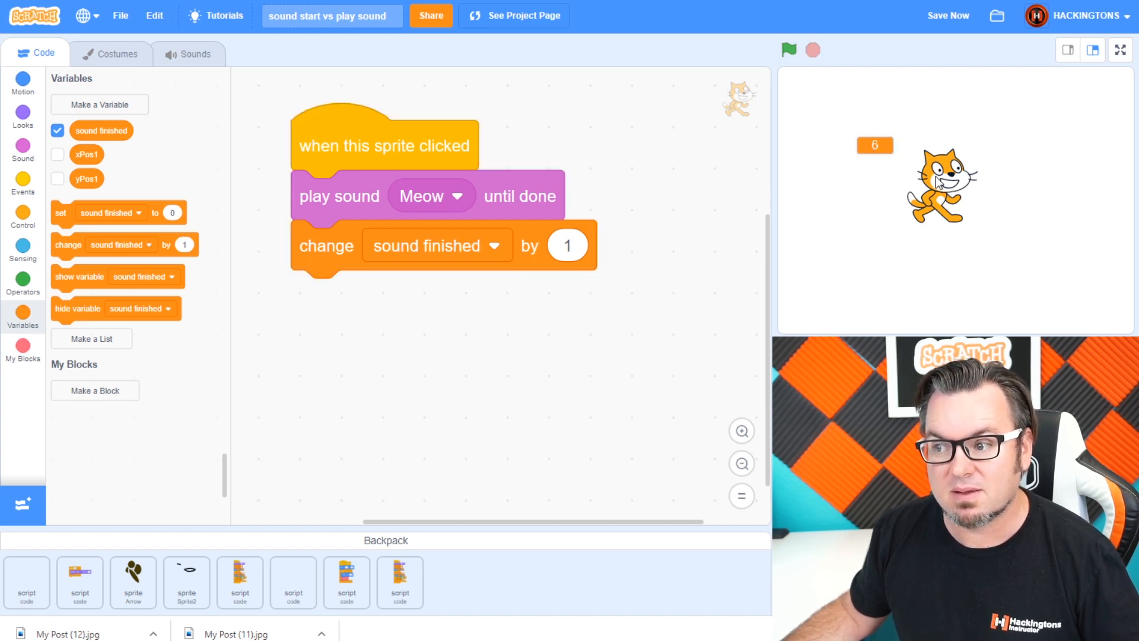
{"action": "left_click", "coordinate": [940, 183]}
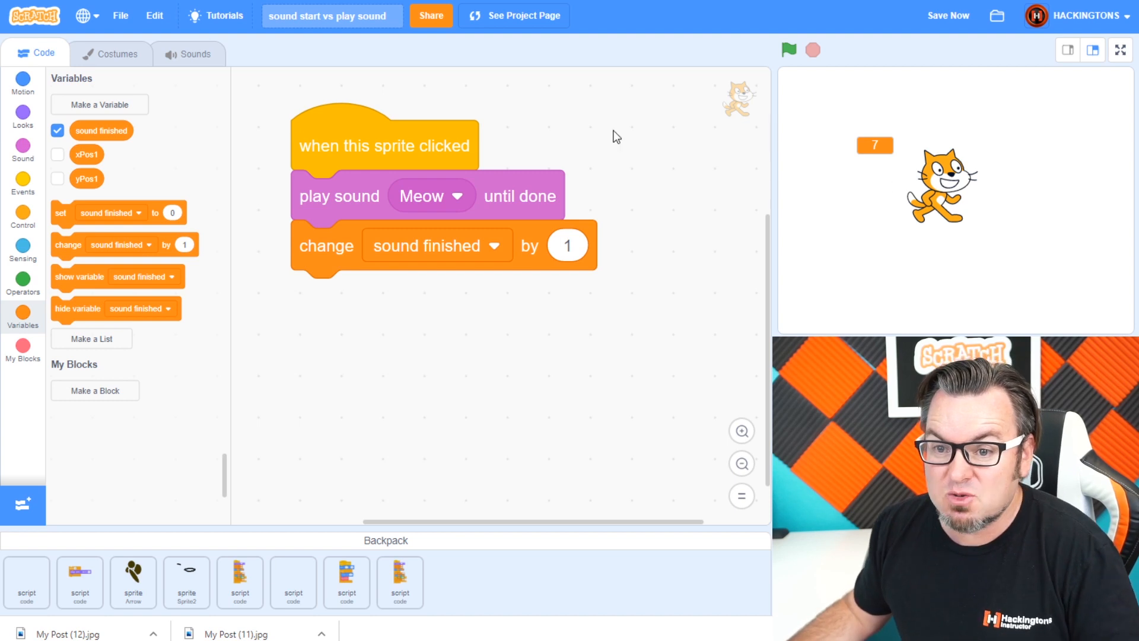
Step: End the script with 'go to random position' from Motion and click the cat to test it
{"action": "left_click", "coordinate": [23, 83]}
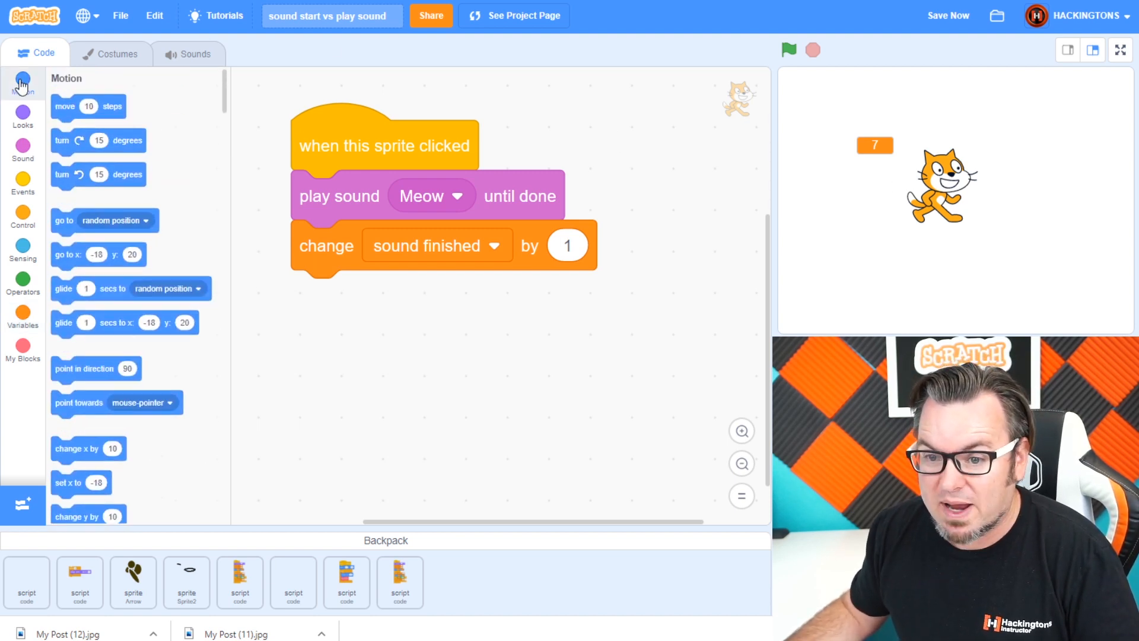
{"action": "left_click_drag", "start_coordinate": [64, 222], "coordinate": [306, 298]}
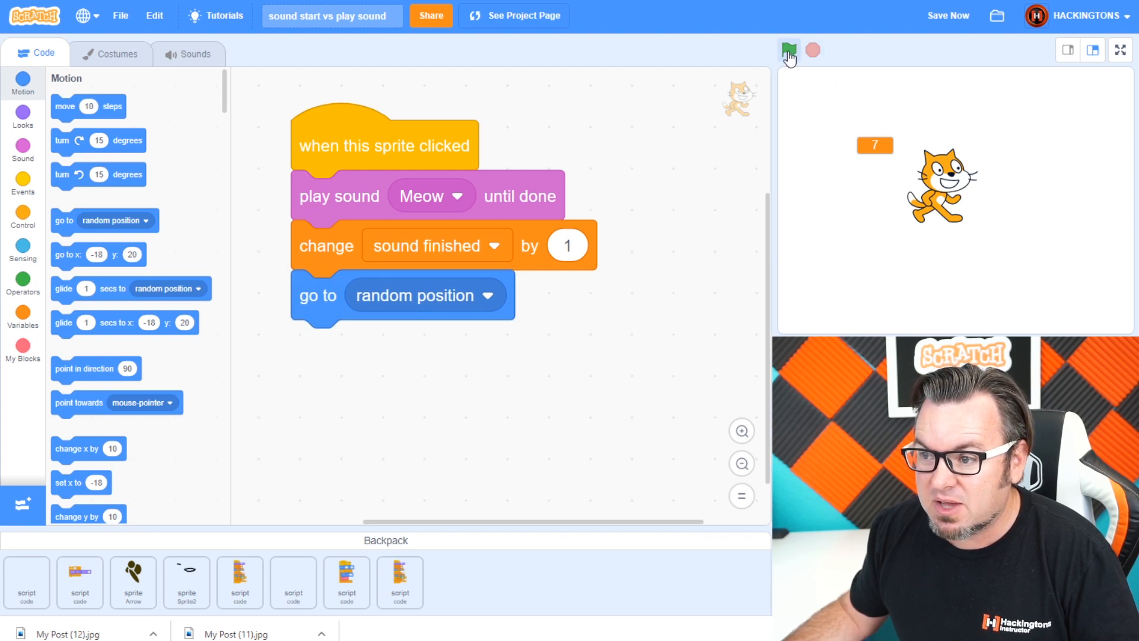
{"action": "left_click", "coordinate": [938, 178]}
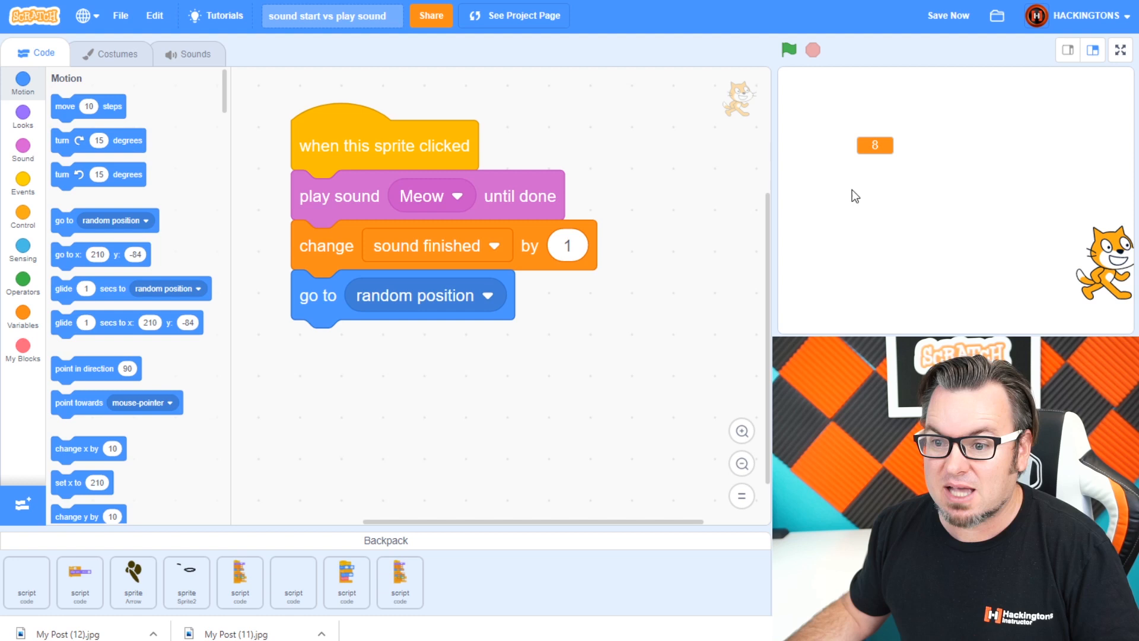
Step: Swap 'play sound until done' for 'start sound Meow' under the hat, keeping change and go to blocks below
{"action": "left_click", "coordinate": [23, 145]}
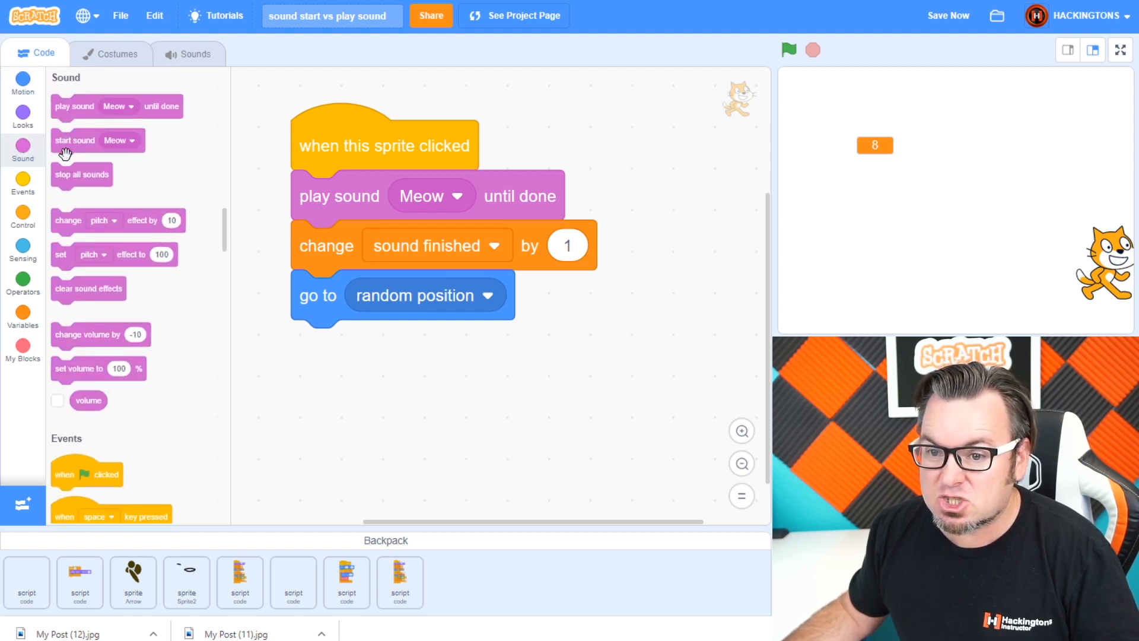
{"action": "mouse_move", "coordinate": [64, 141]}
{"action": "left_mouse_down"}
{"action": "mouse_move", "coordinate": [178, 159]}
{"action": "mouse_move", "coordinate": [564, 124]}
{"action": "left_mouse_up"}
{"action": "left_click_drag", "start_coordinate": [355, 197], "coordinate": [459, 323]}
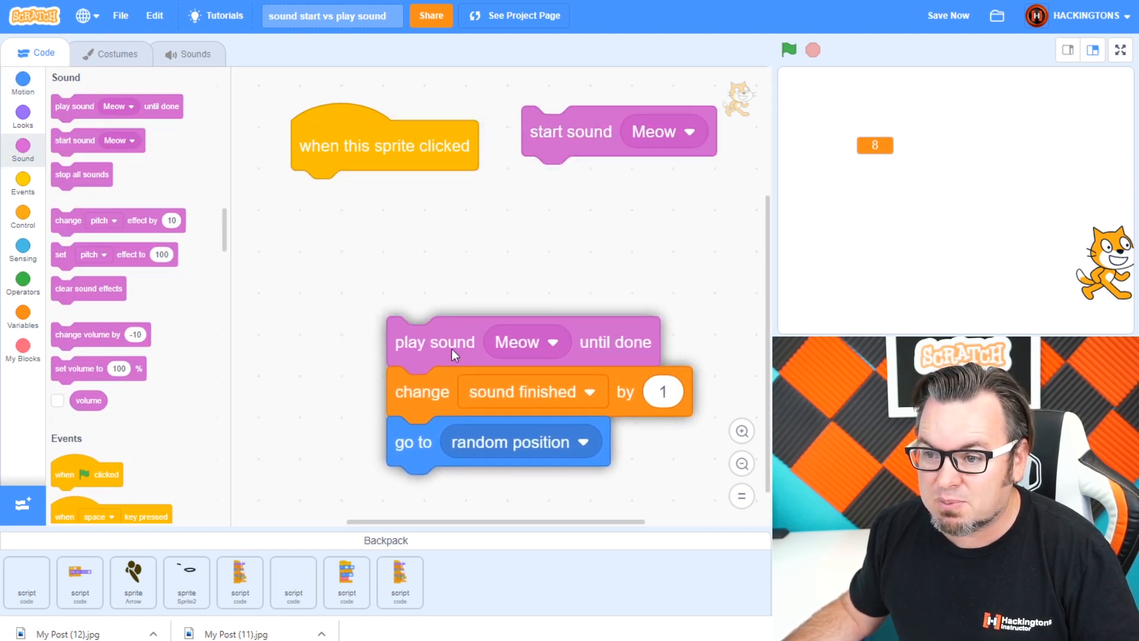
{"action": "left_click_drag", "start_coordinate": [550, 158], "coordinate": [319, 224]}
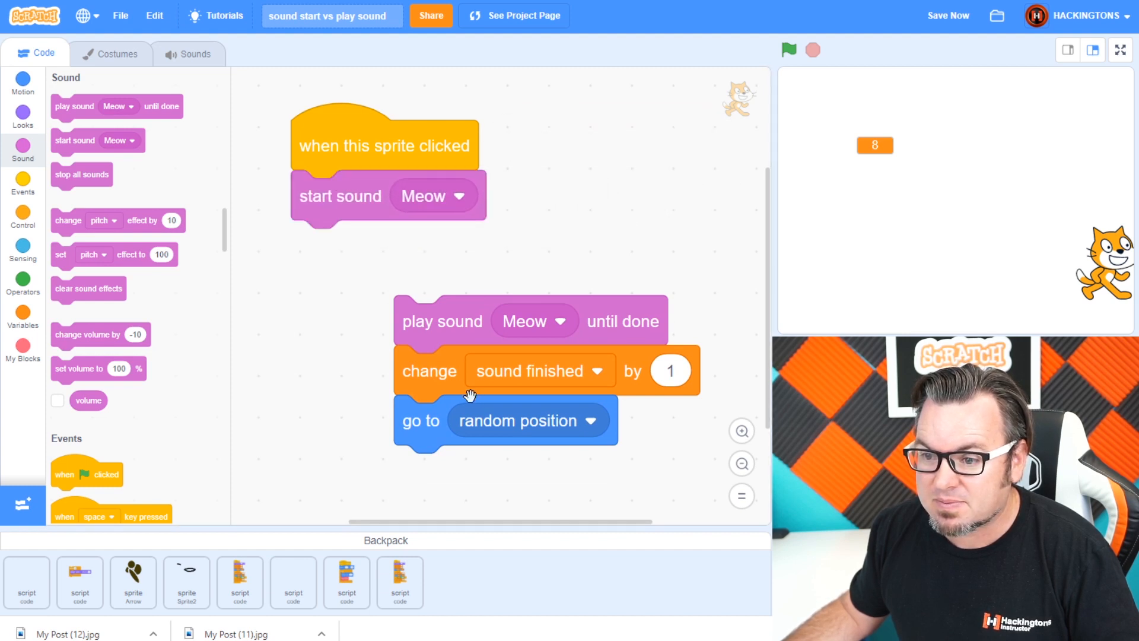
{"action": "mouse_move", "coordinate": [449, 382]}
{"action": "left_mouse_down"}
{"action": "mouse_move", "coordinate": [365, 300]}
{"action": "mouse_move", "coordinate": [410, 294]}
{"action": "left_mouse_up"}
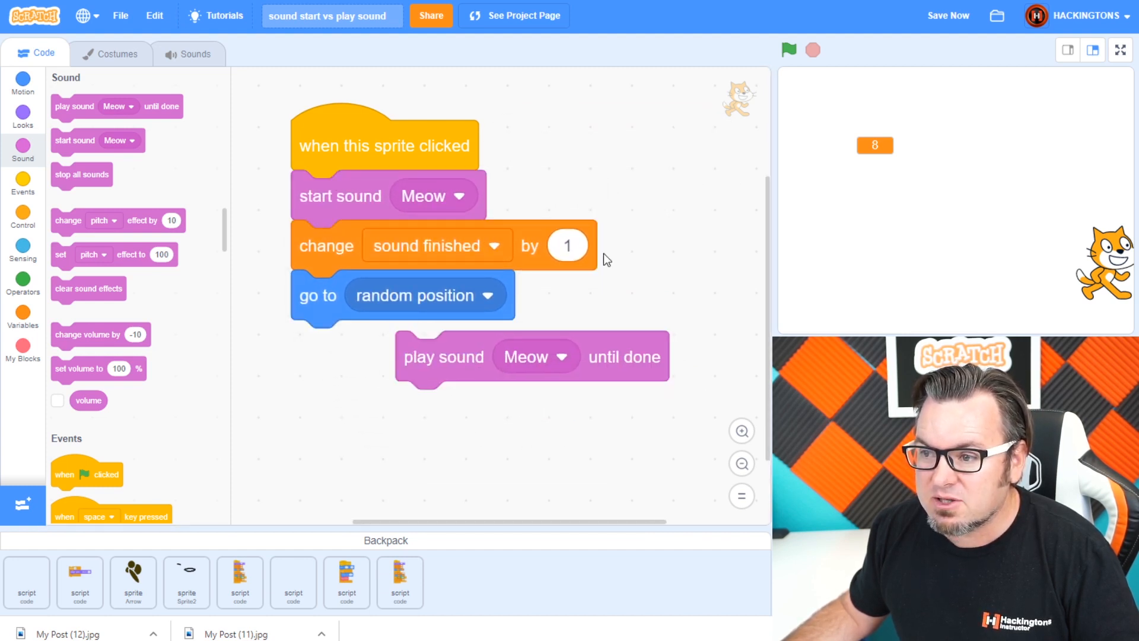
Step: Click the cat twice to test the script, raising the counter to 12
{"action": "left_click", "coordinate": [1107, 261]}
{"action": "left_click", "coordinate": [826, 129]}
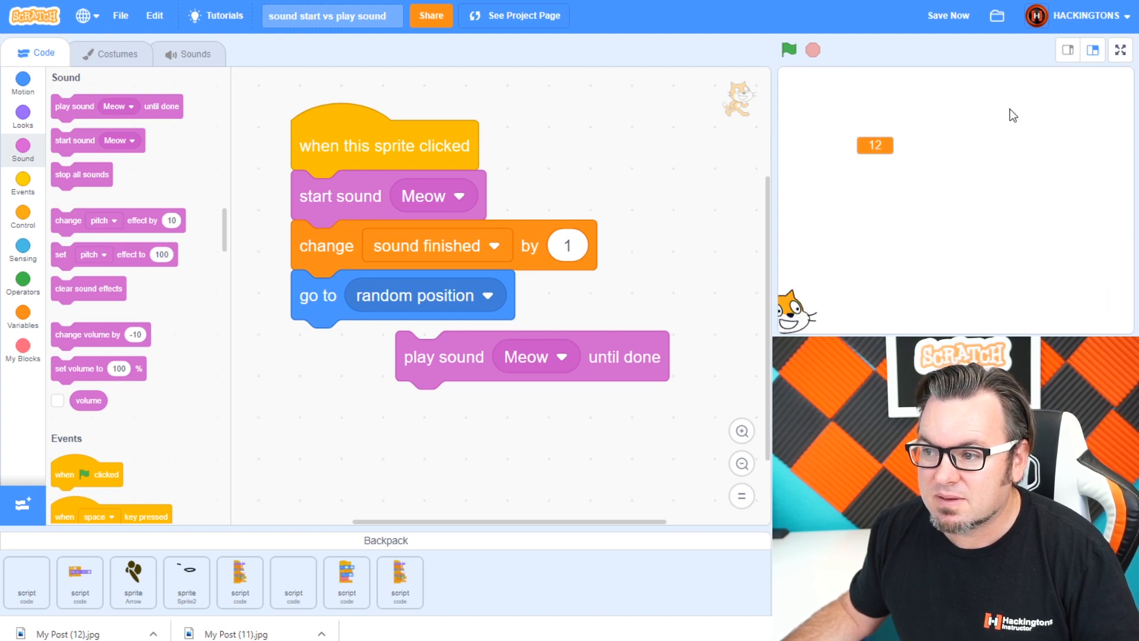